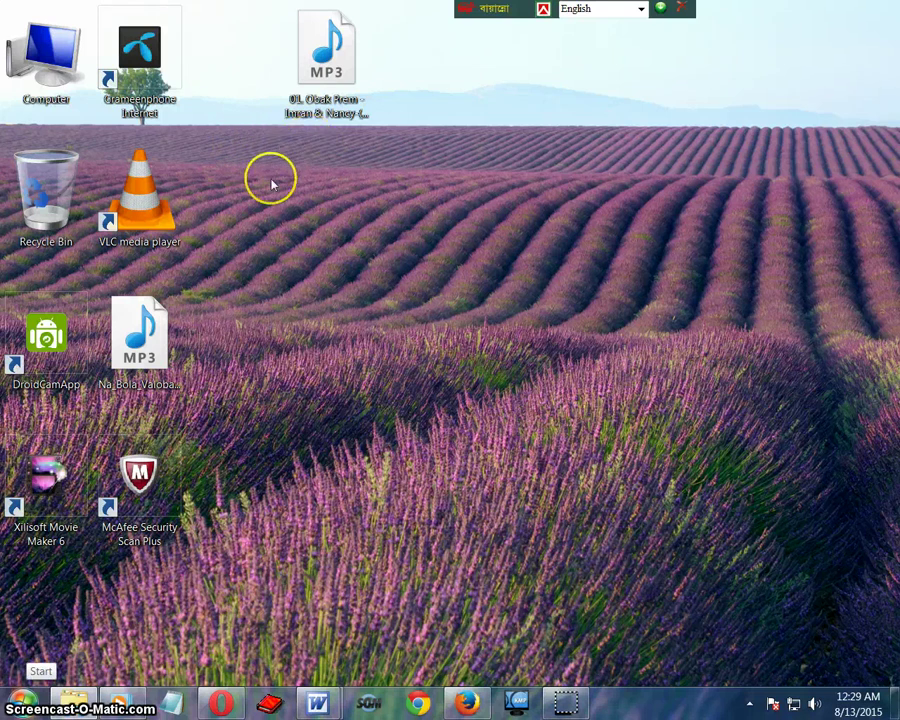
- Switch to the Document2 window in Microsoft Word, which holds the instructions
key(super)
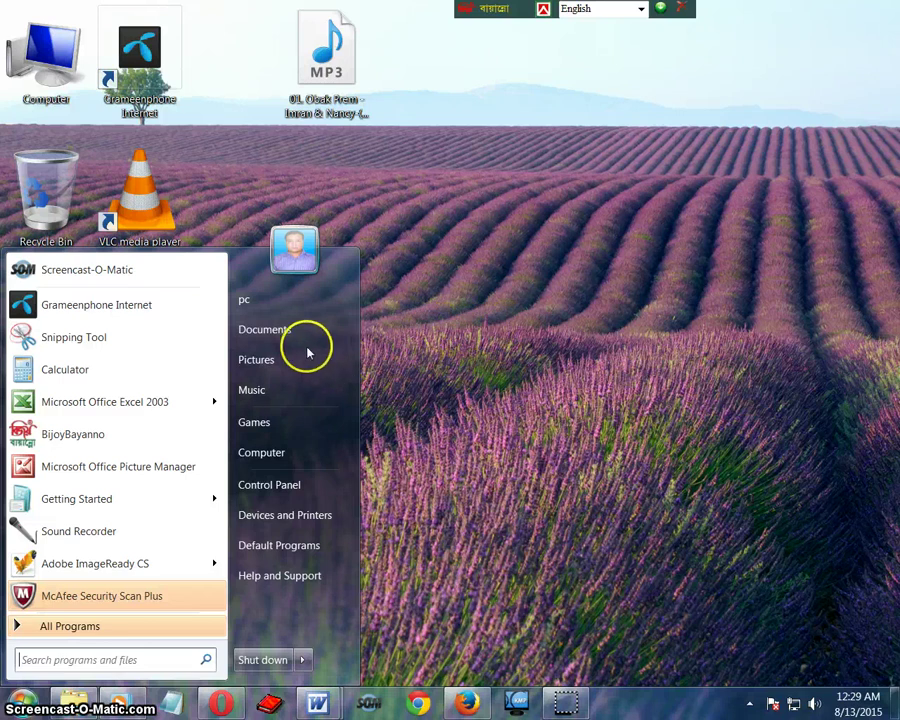
key(super+6)
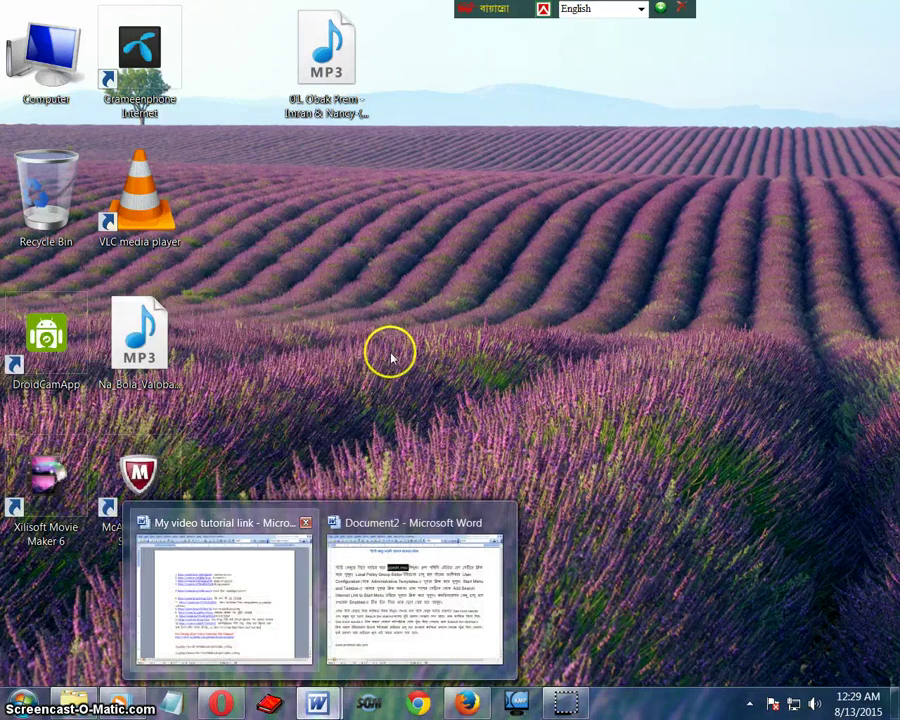
key(super+6)
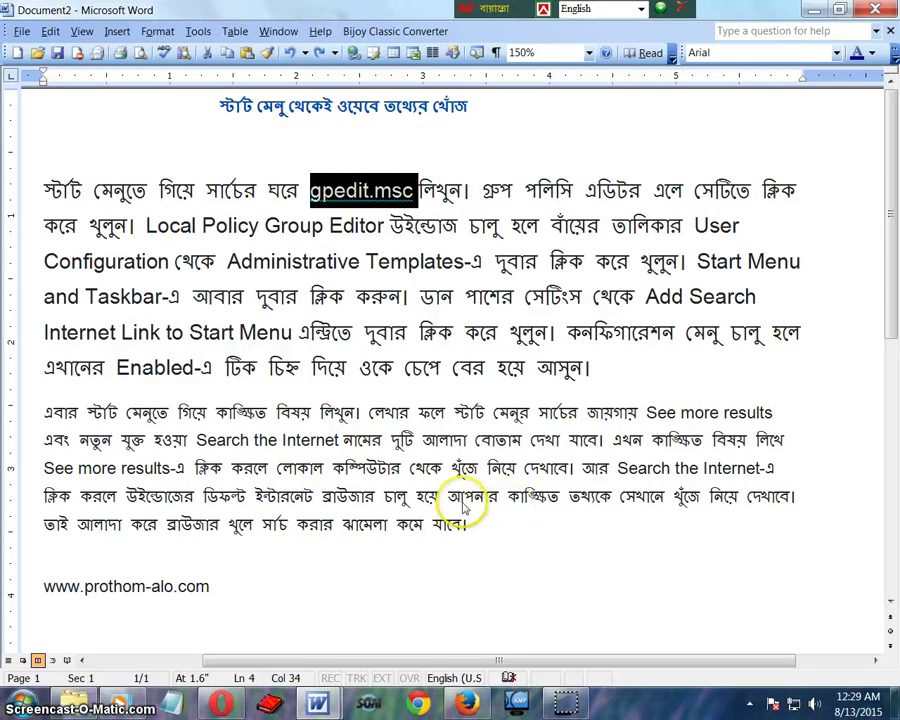
- Copy the selected text gpedit.msc from the first paragraph of the document
key(shift+F10)
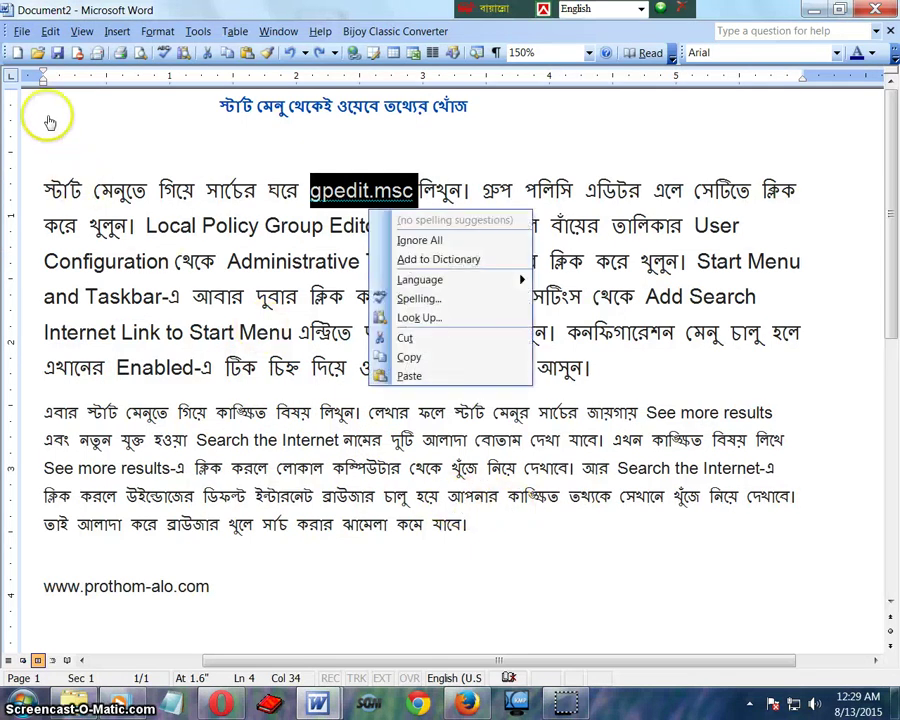
key(Down)
key(Down)
key(Down)
key(Down)
key(Down)
key(Down)
key(Down)
key(Return)
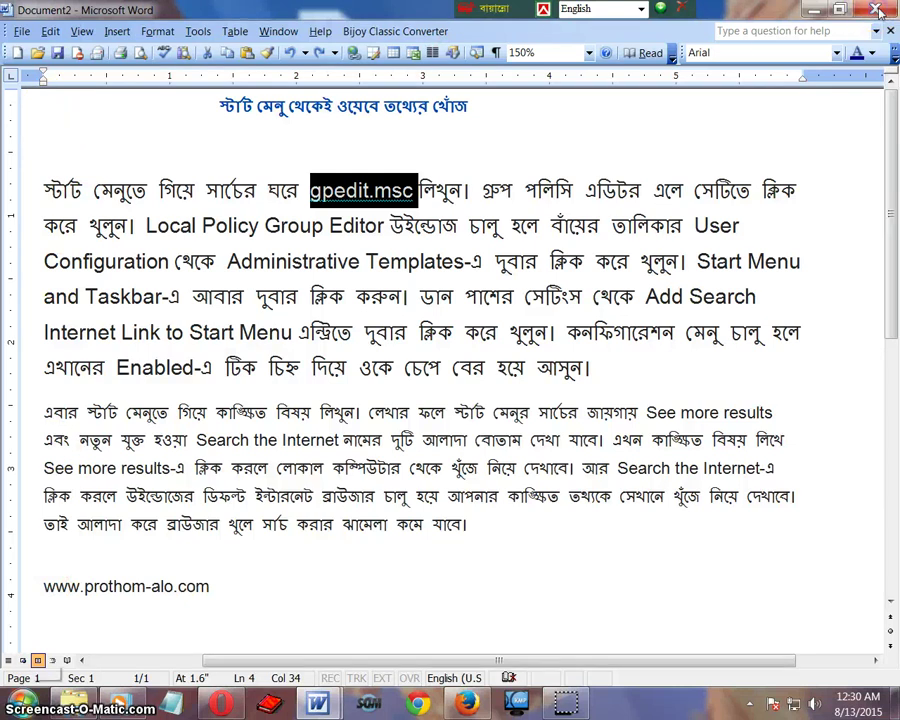
- Paste gpedit.msc into the Start menu search and launch the Local Group Policy Editor
click(20, 703)
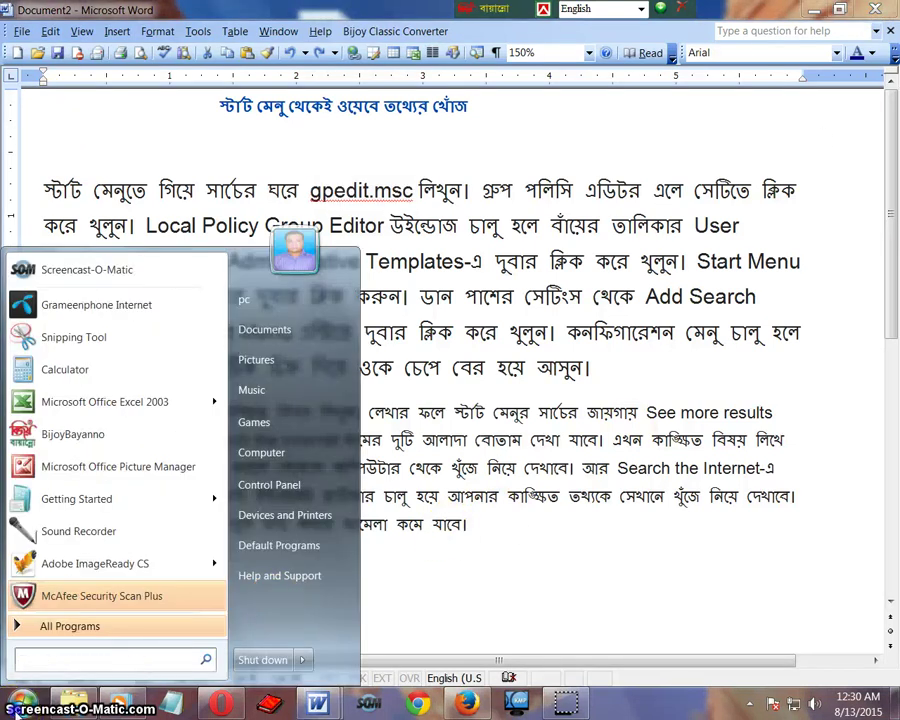
right_click(40, 658)
key(Return)
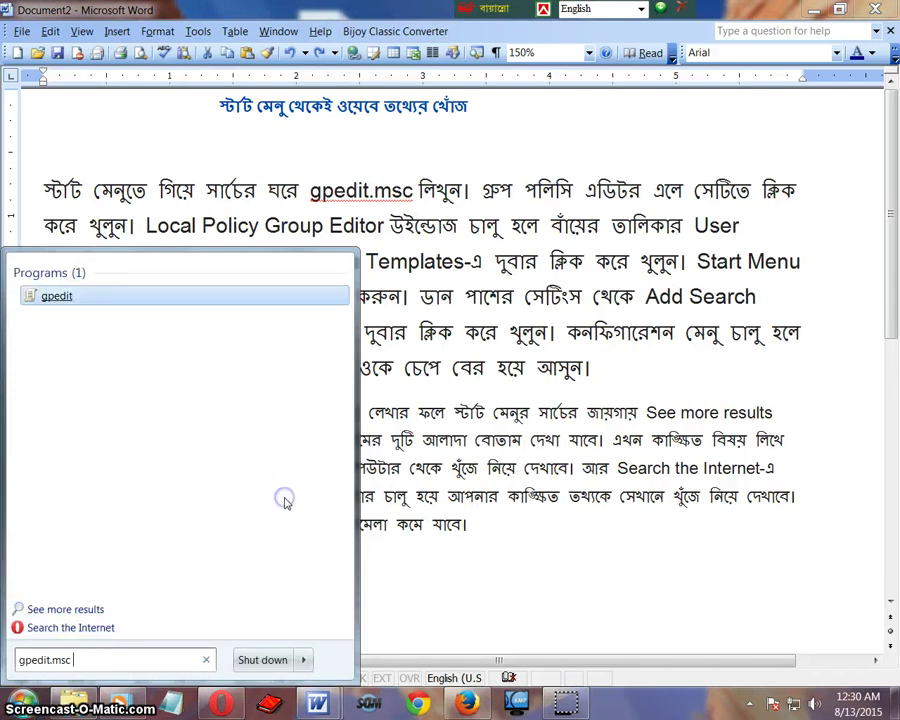
key(Return)
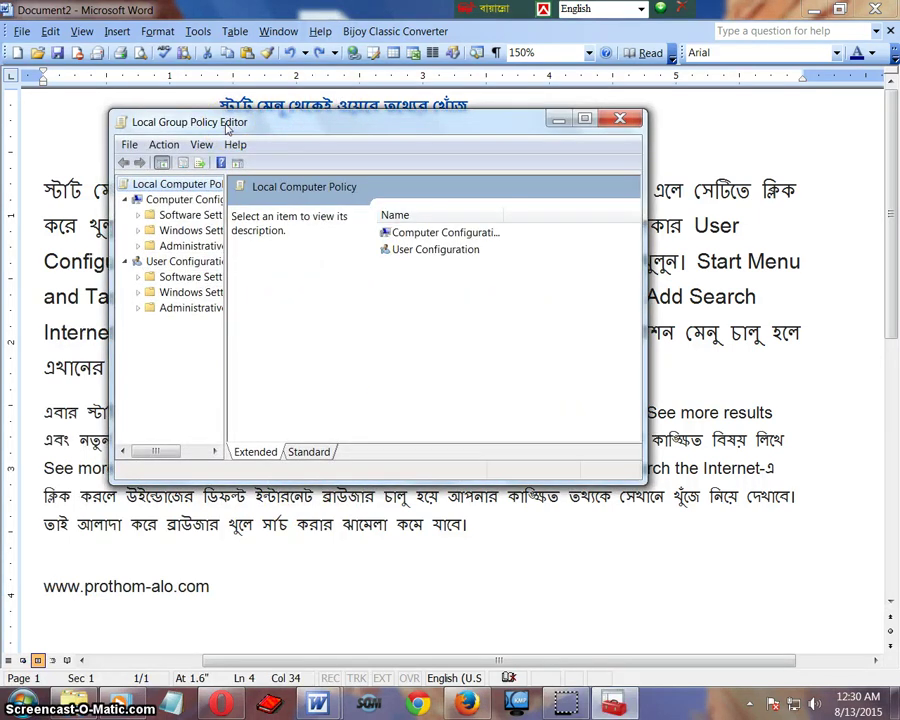
- Go to User Configuration, Administrative Templates, Start Menu and Taskbar in the policy editor
double_click(435, 249)
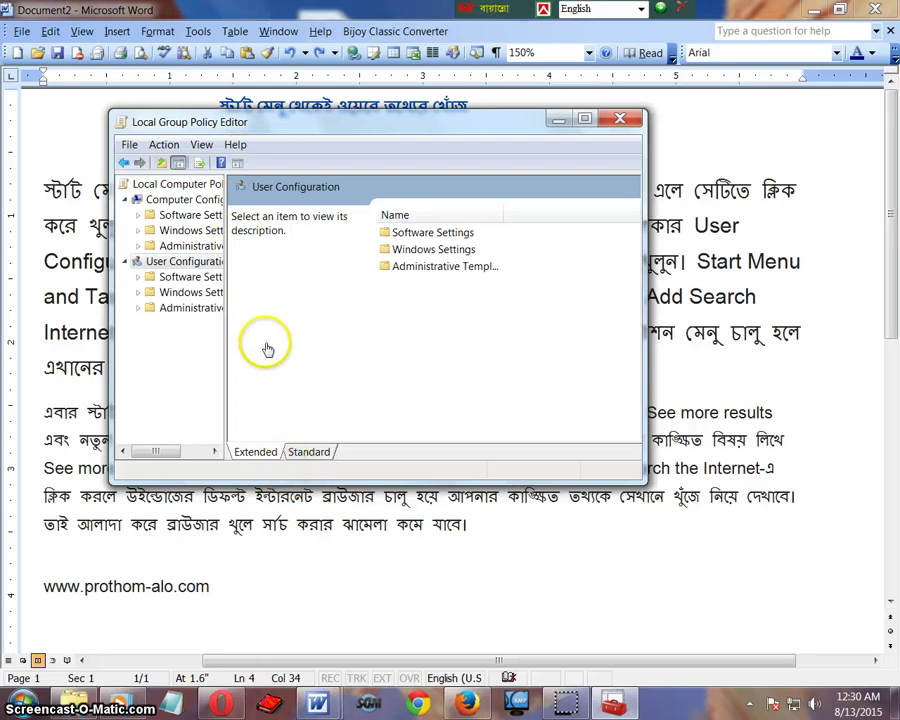
key(a)
key(Return)
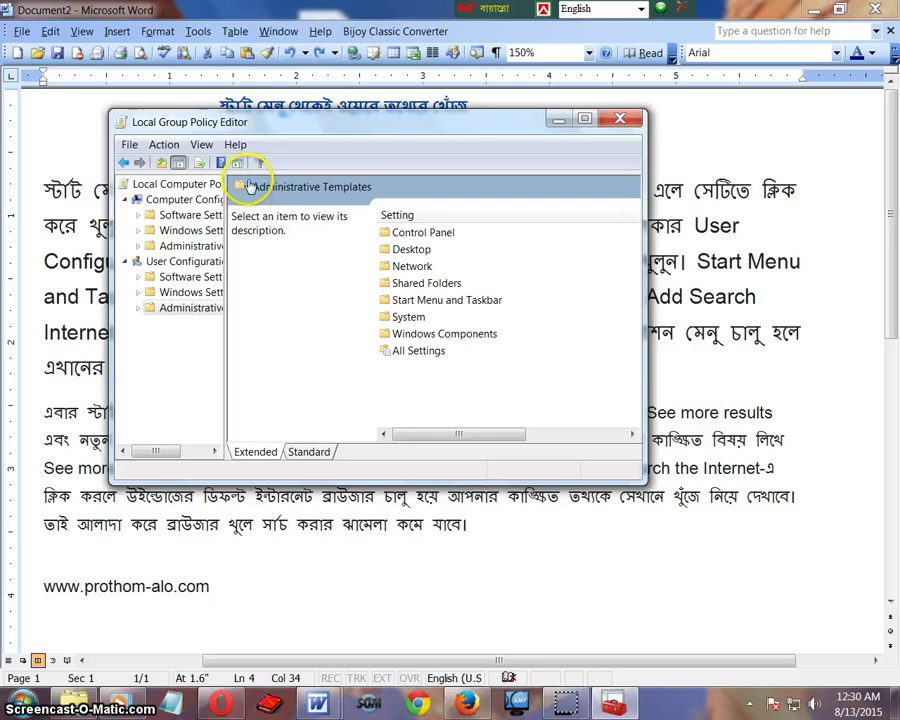
key(s)
key(t)
key(Return)
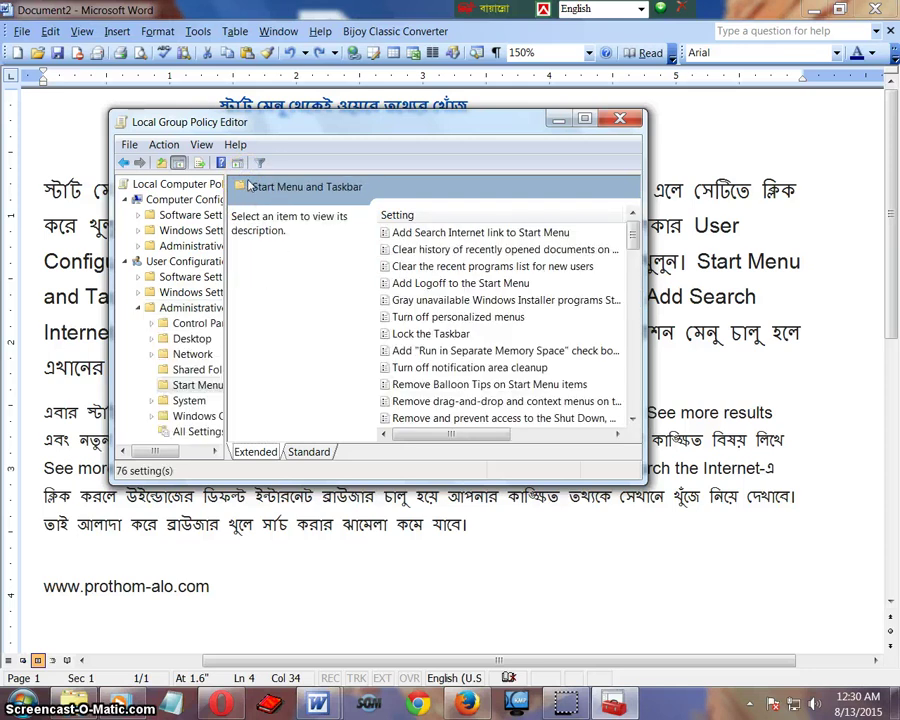
- Open the "Add Search Internet link to Start Menu" policy, accept it as Enabled, and close the policy editor
key(Down)
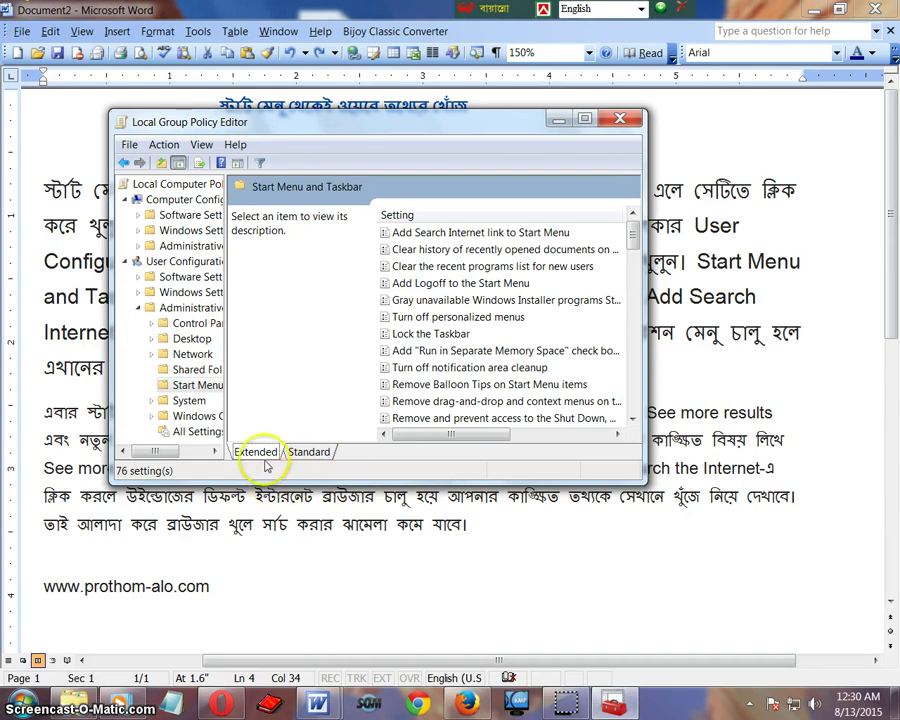
click(300, 302)
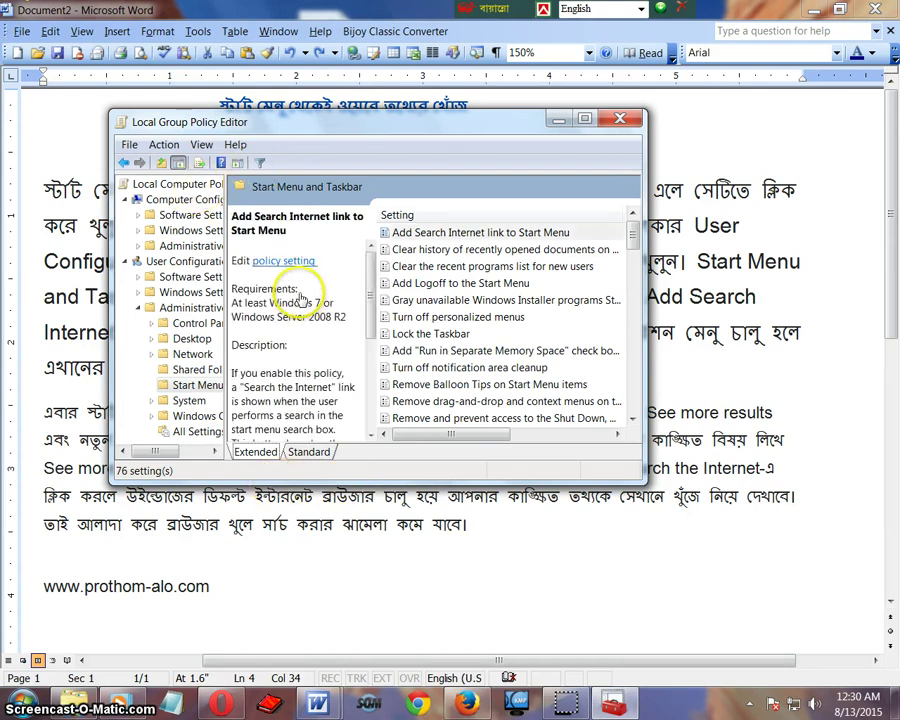
key(Return)
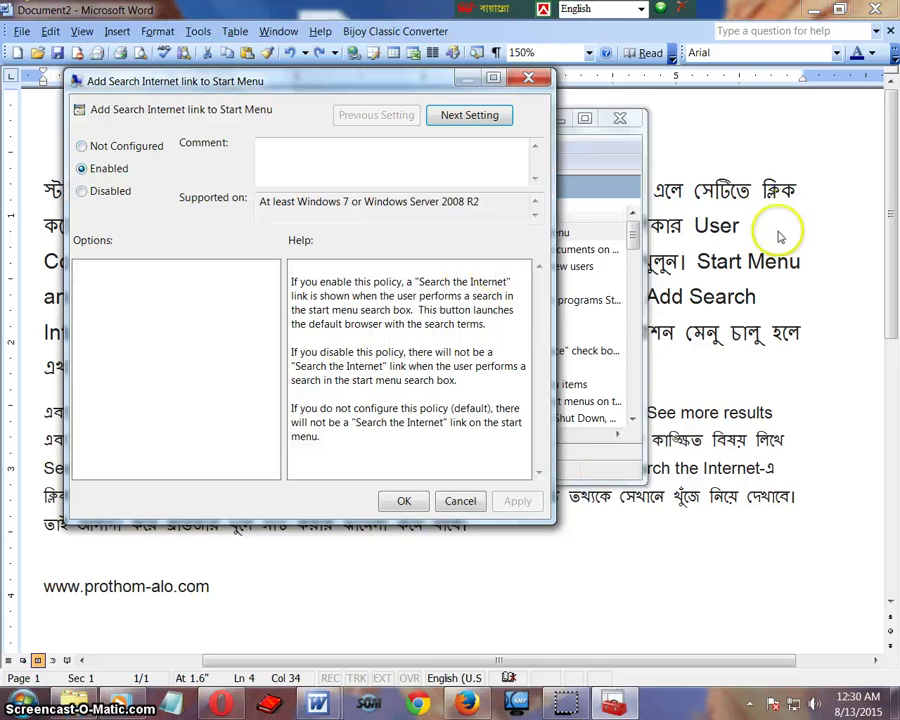
click(403, 501)
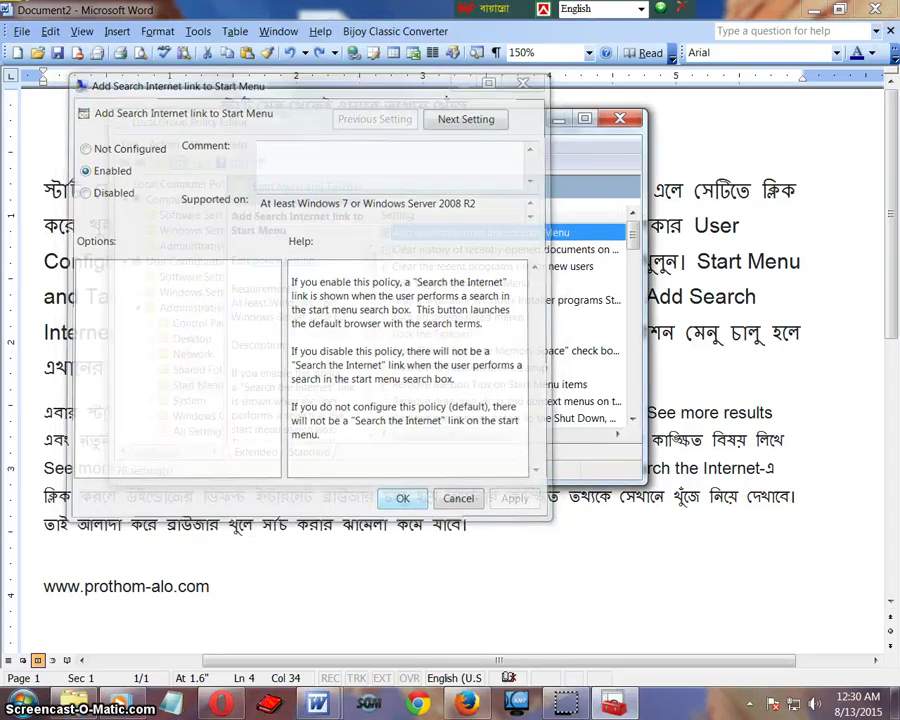
click(620, 118)
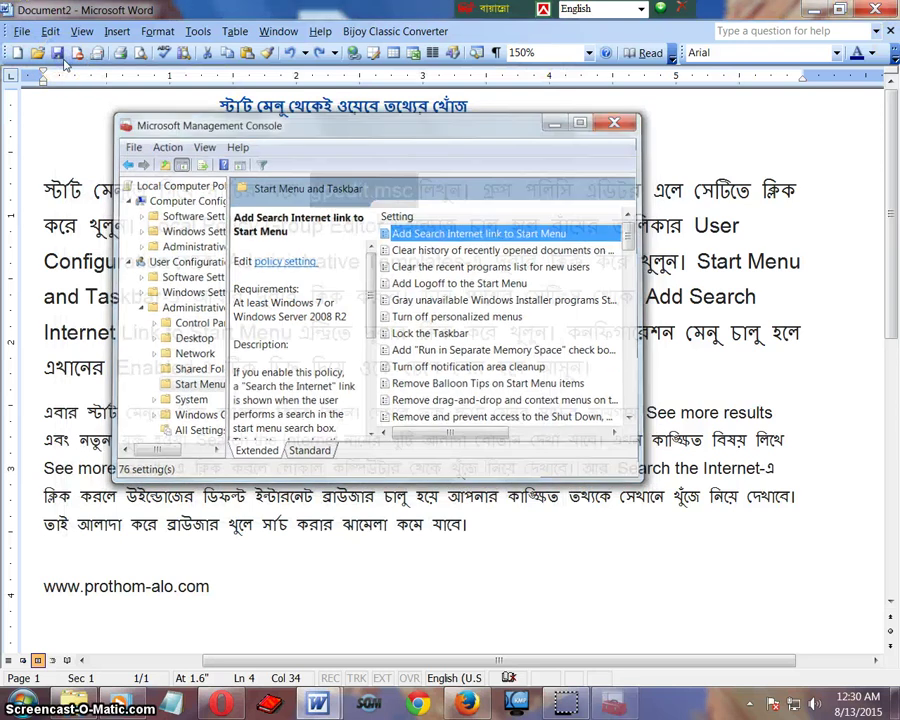
- Show the desktop and search the Start menu for bangladesh
key(super+d)
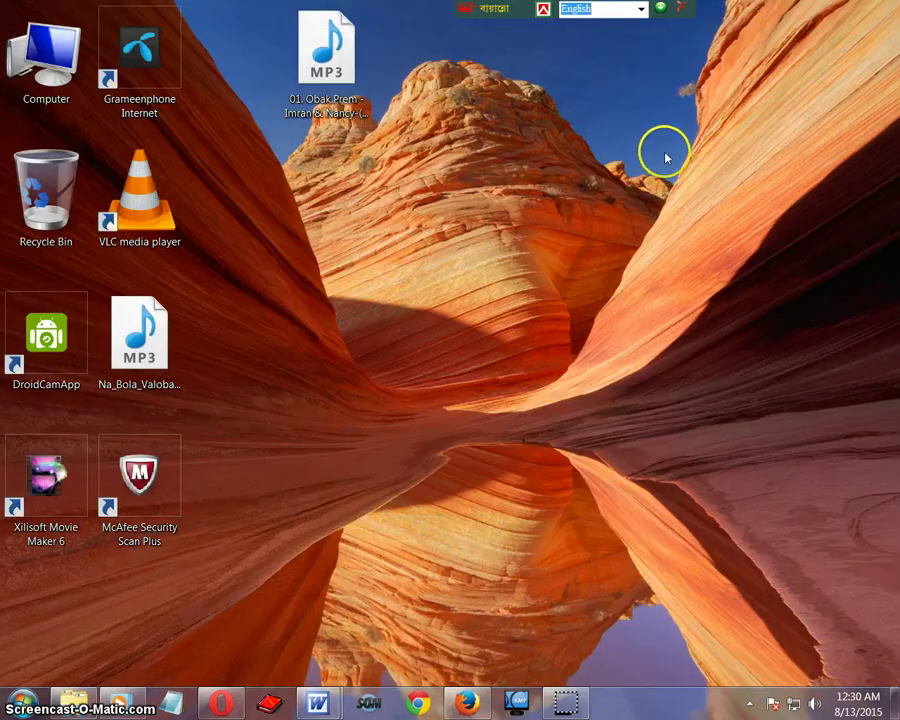
key(super)
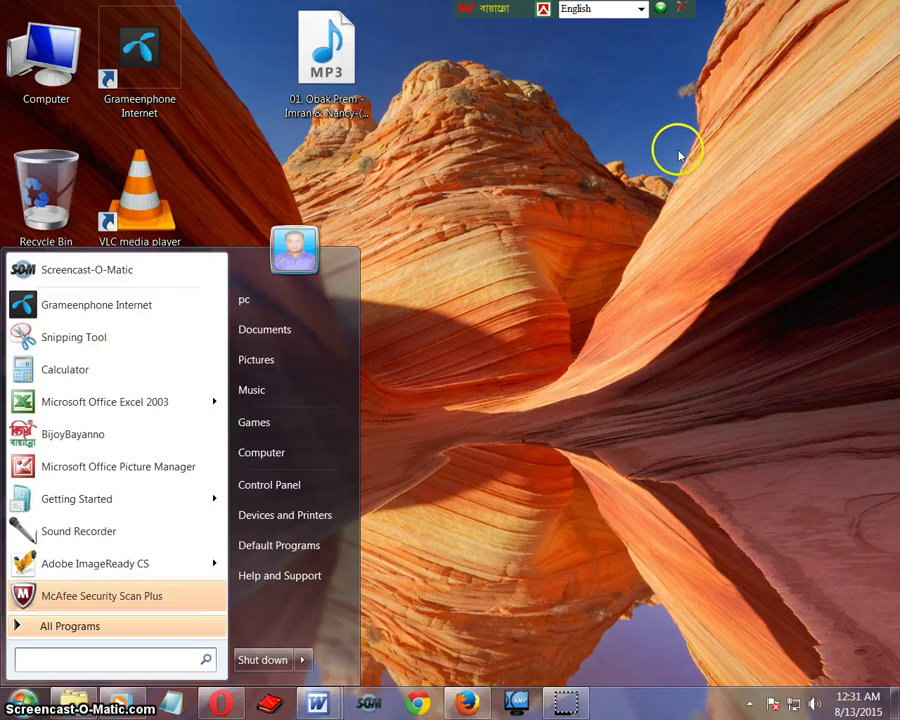
text(ban)
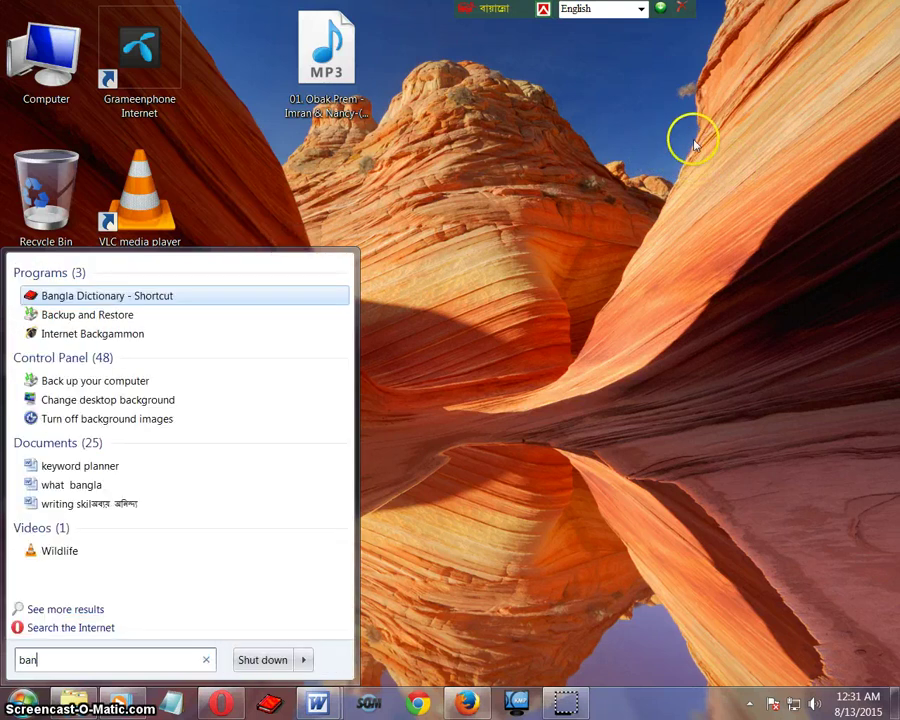
text(gl)
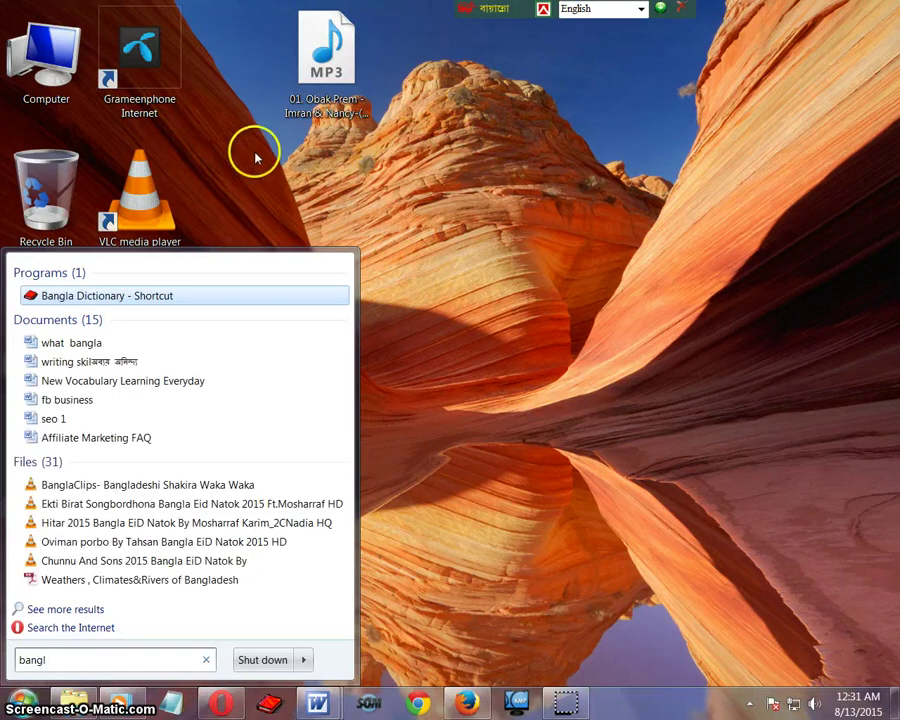
text(adesh)
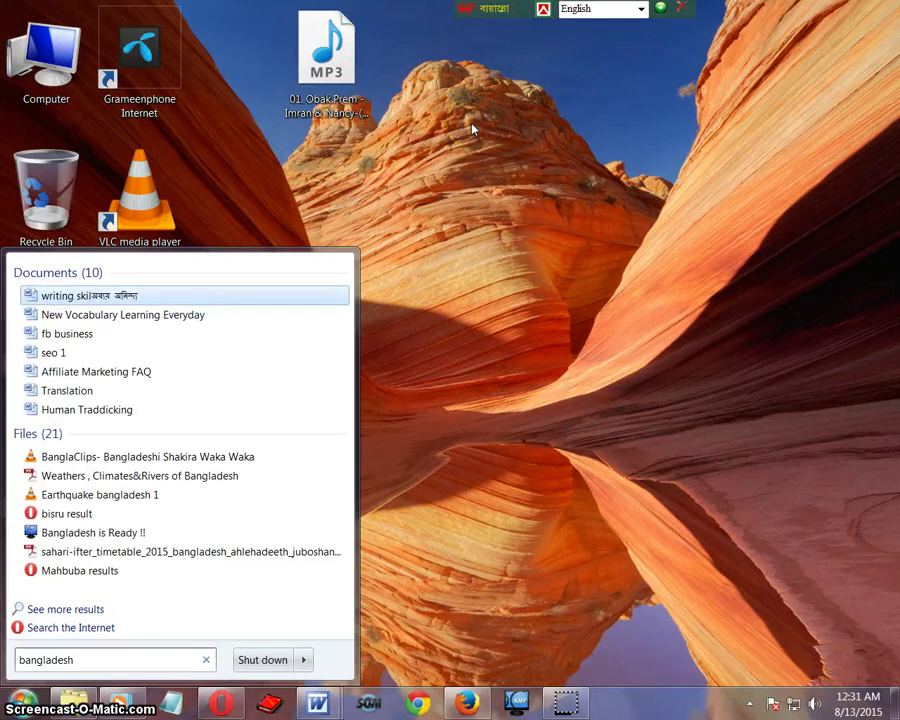
- Look over the Start menu results for bangladesh, including the See more results and Search the Internet entries
key(Up)
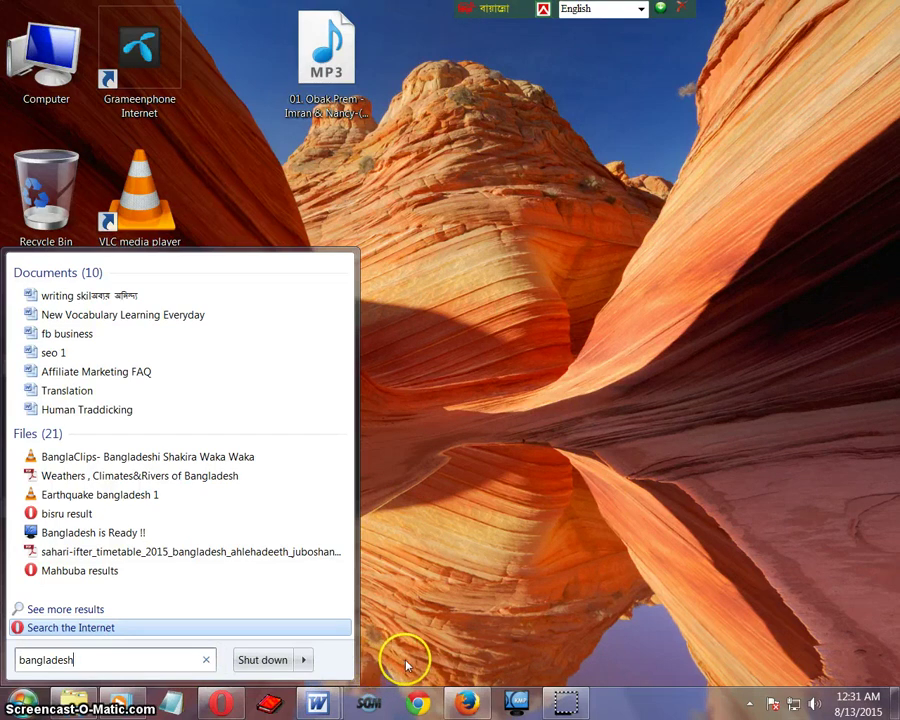
key(Up)
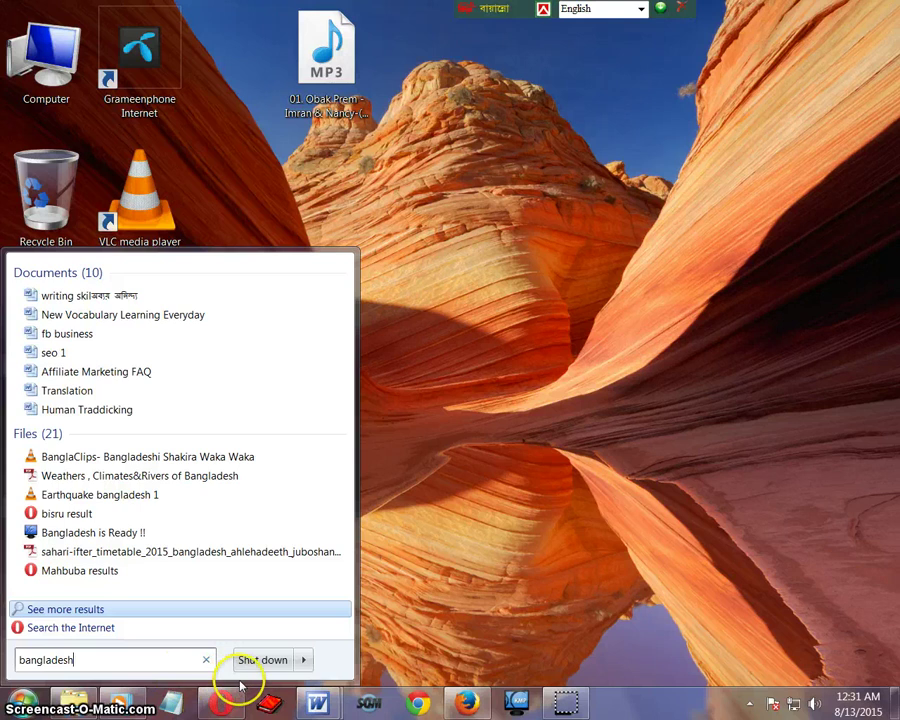
key(Up)
key(Up)
key(Up)
key(Up)
key(Up)
key(Up)
key(Up)
key(Up)
key(Up)
key(Up)
key(Up)
key(Up)
key(Up)
key(Up)
key(Up)
key(Up)
key(Up)
key(Up)
key(Up)
key(Up)
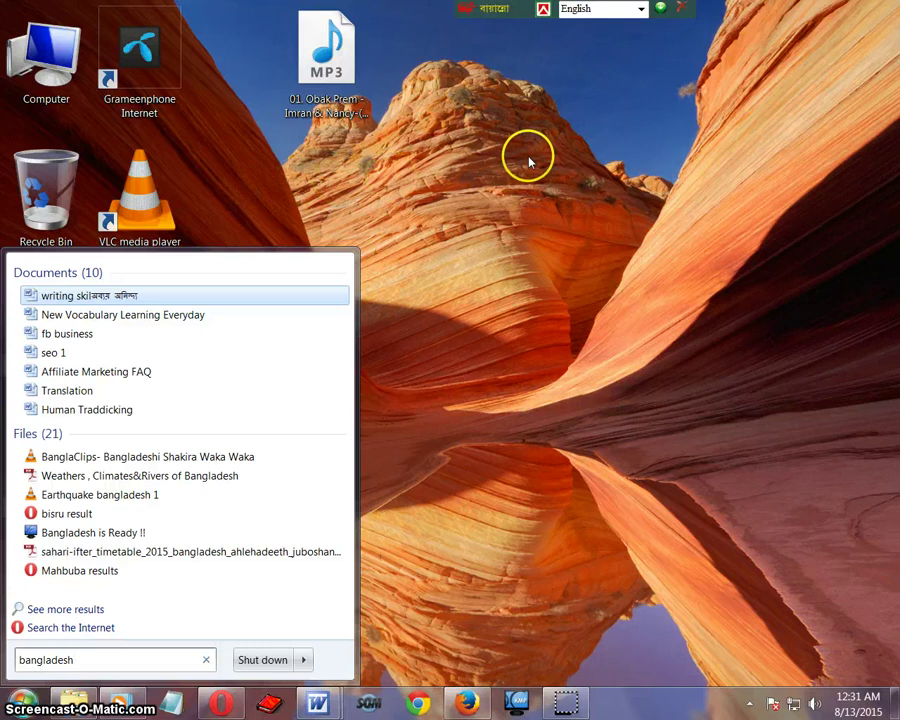
key(Up)
key(Up)
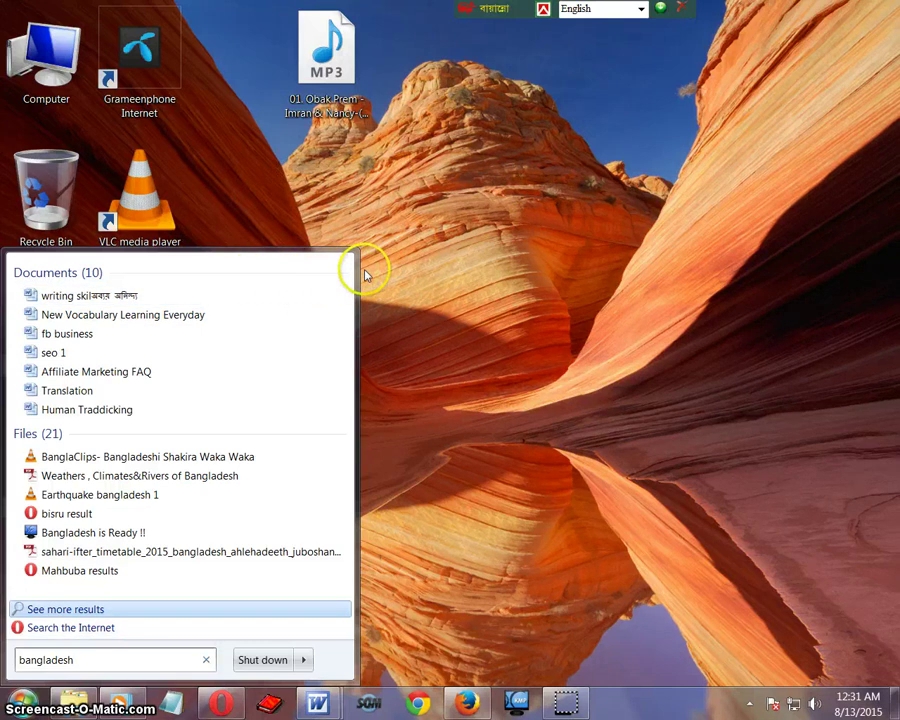
key(Down)
key(Down)
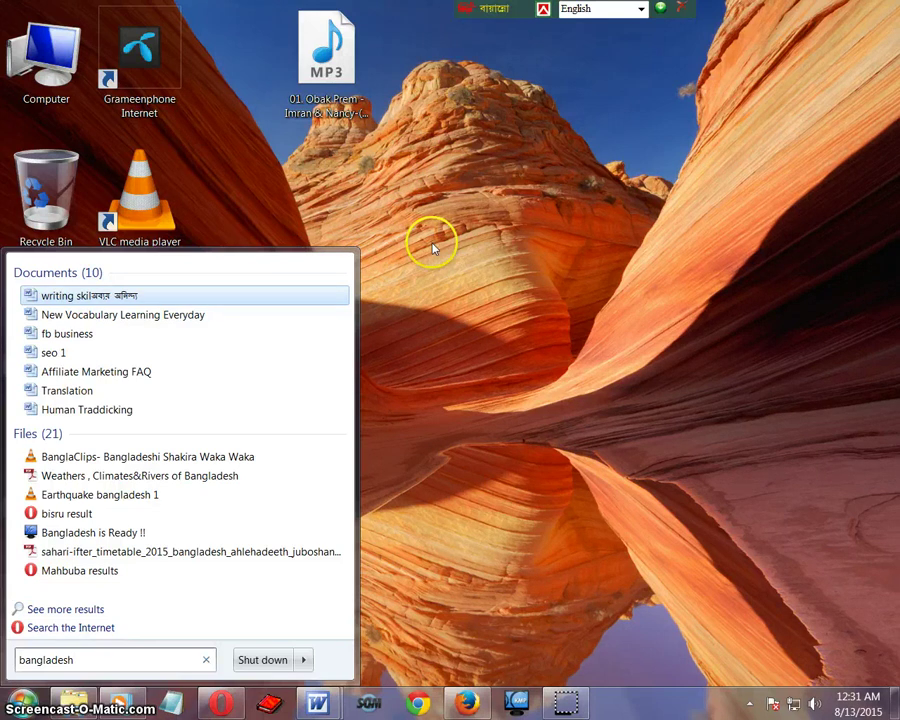
key(Up)
key(Up)
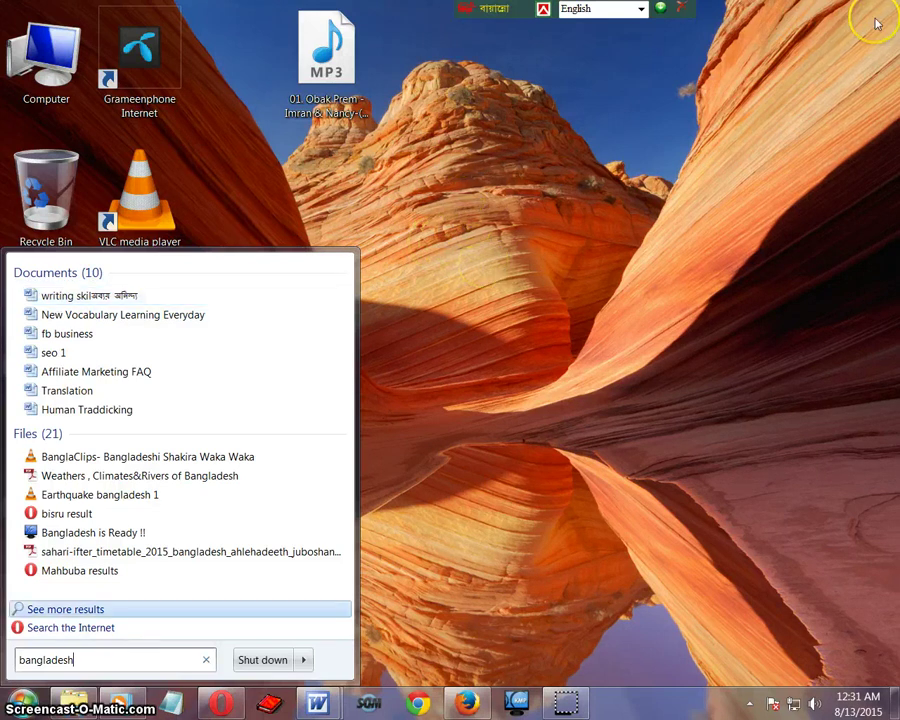
key(Down)
key(Down)
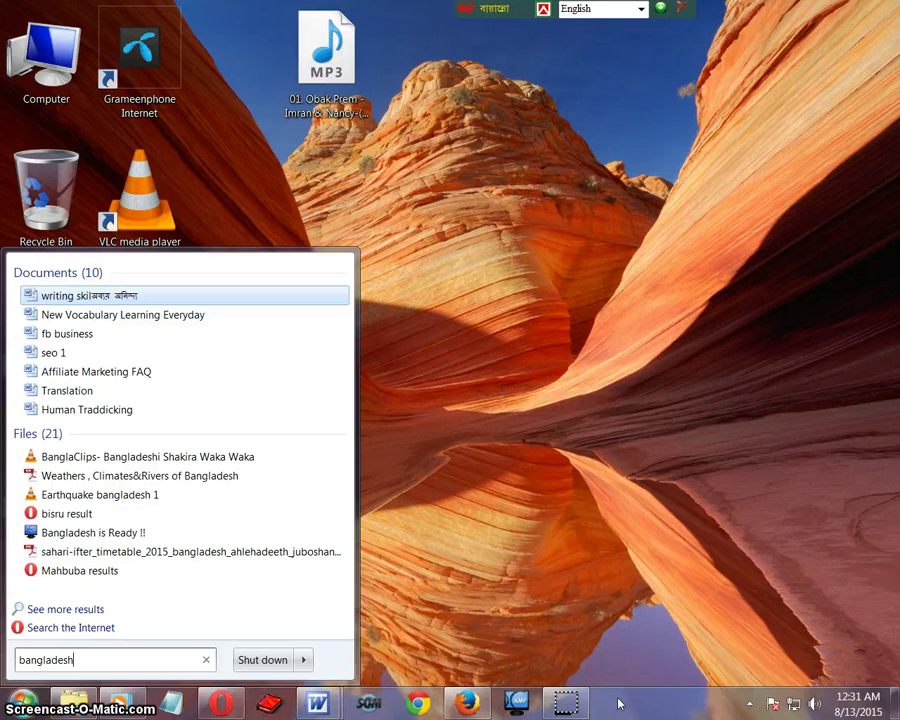
- Show the full list of local results for bangladesh in a maximized window and look through it
key(Up)
key(Up)
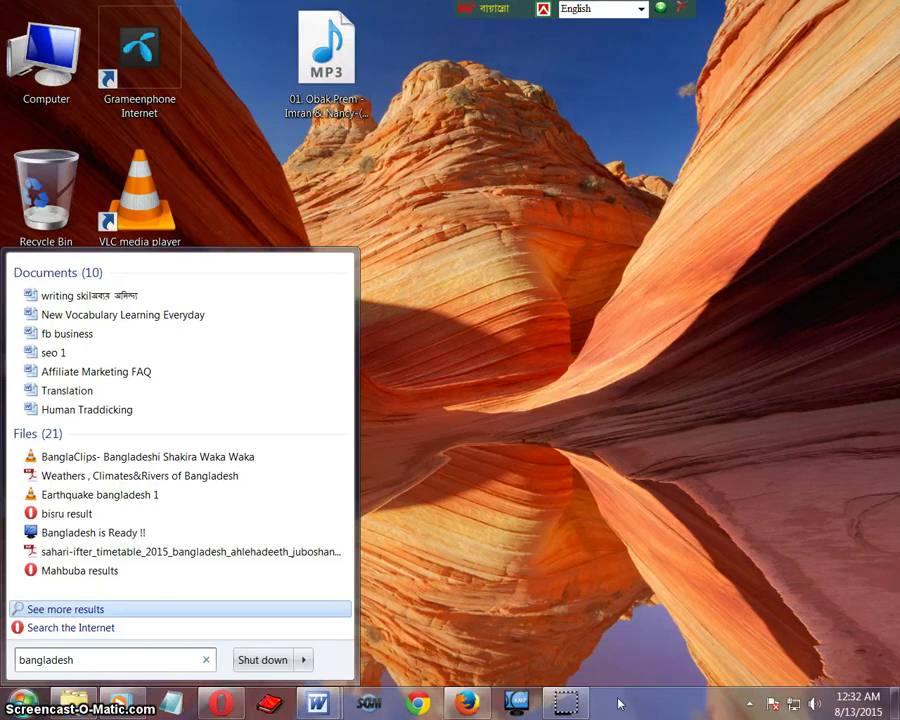
key(Return)
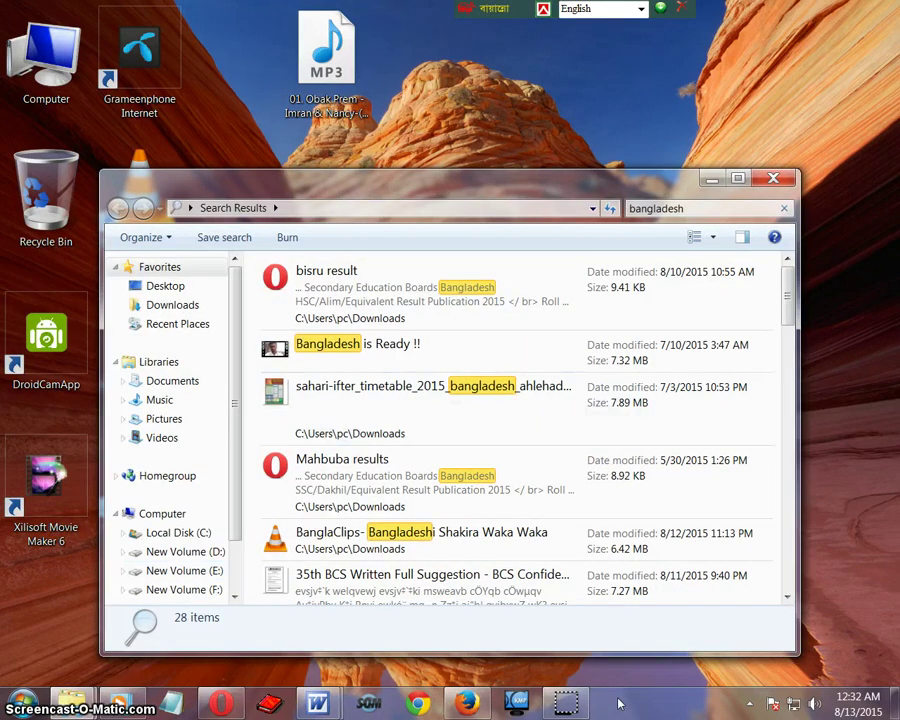
click(738, 178)
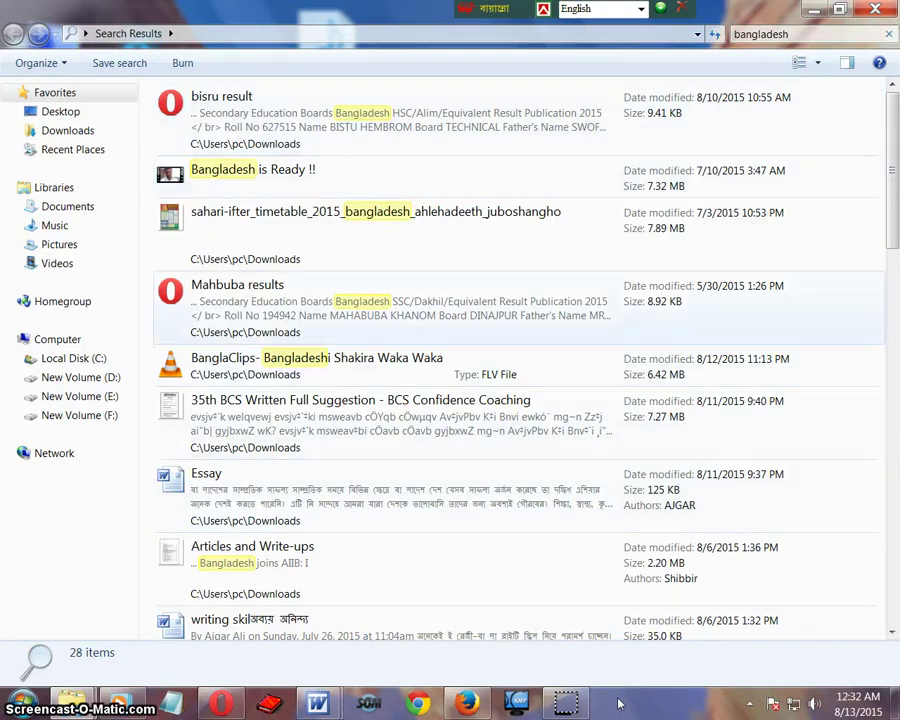
scroll(620, 704, down, 15)
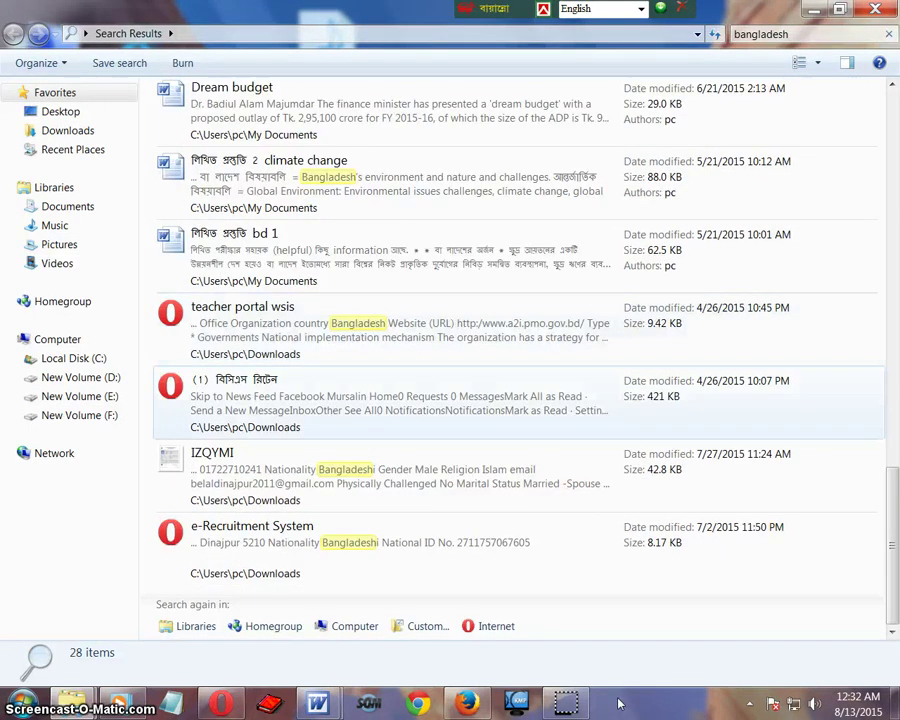
scroll(620, 704, up, 15)
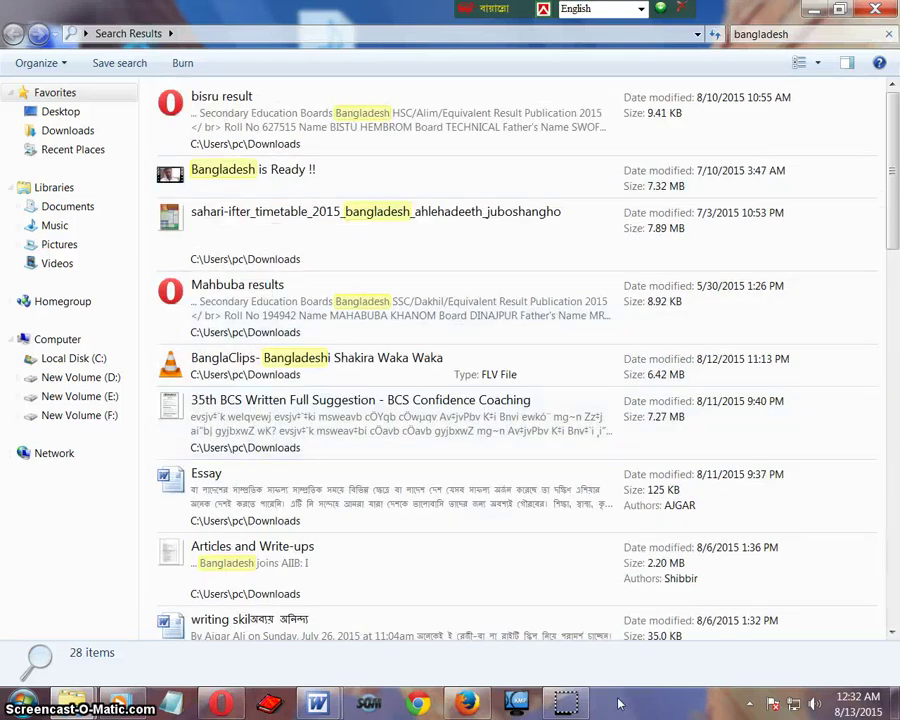
- Search the Start menu for bangla and choose Search the Internet for that term
key(super)
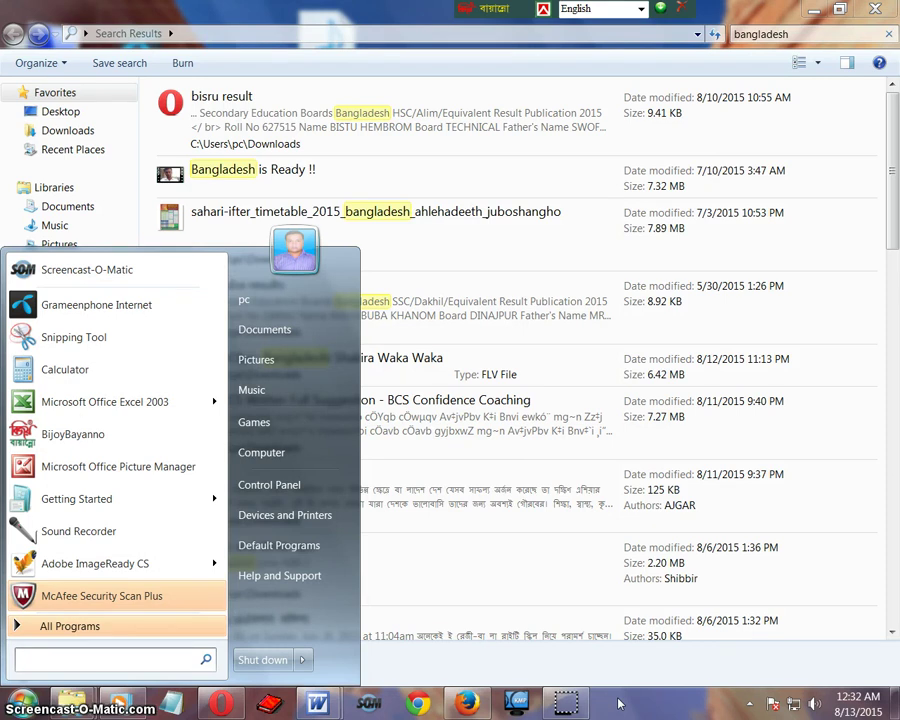
text(ba)
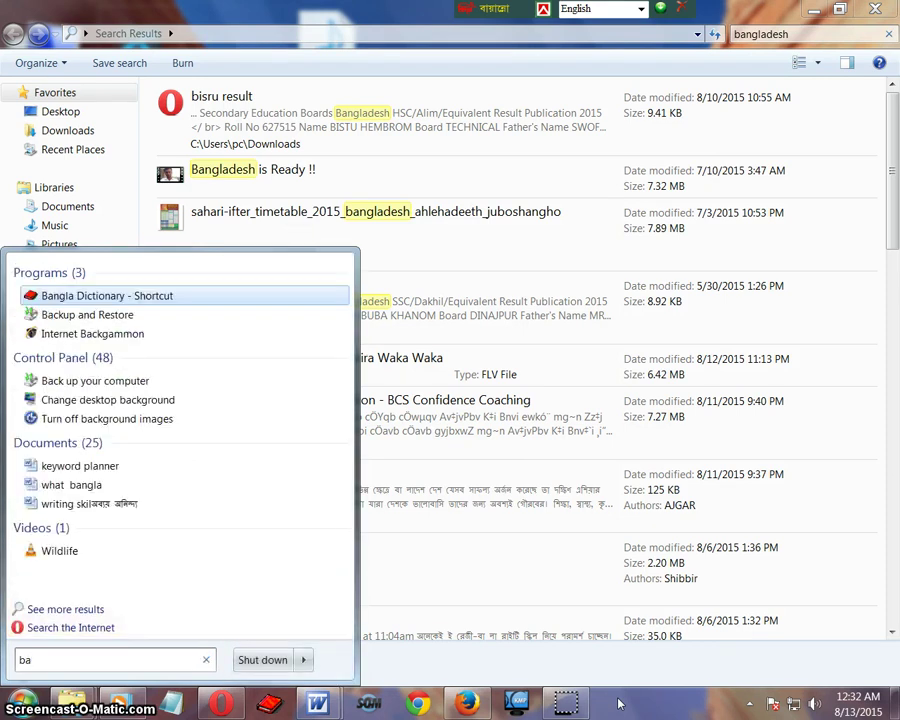
text(ng)
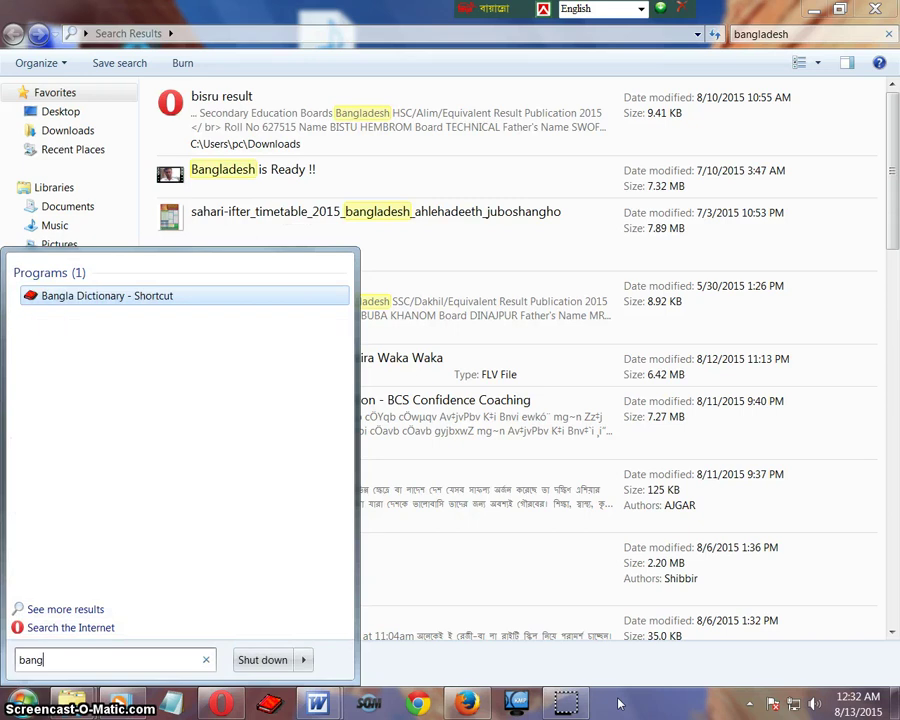
text(la)
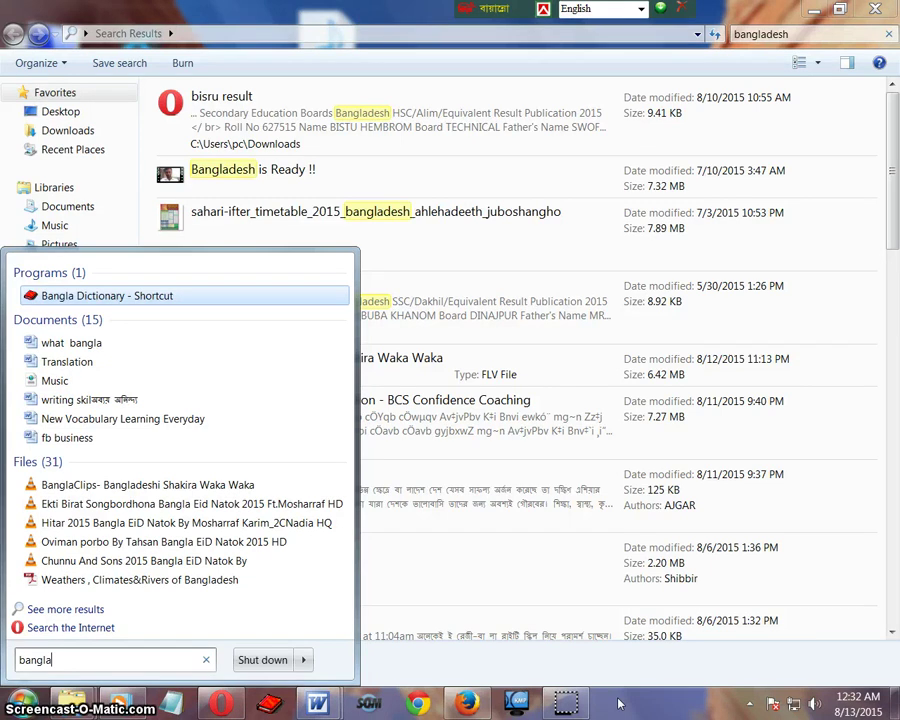
key(Up)
key(Down)
key(Up)
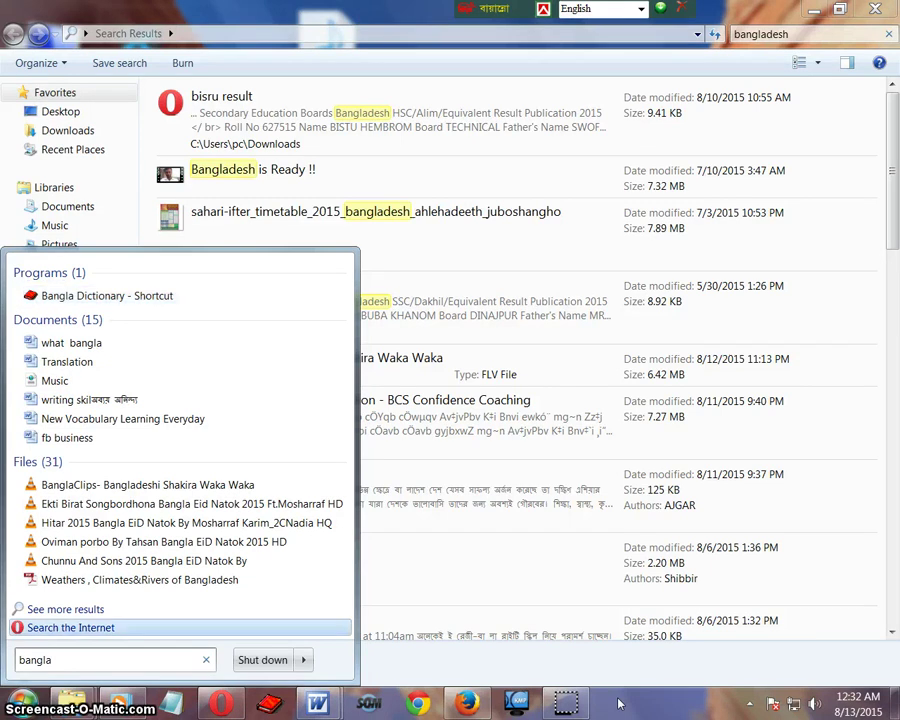
key(Down)
key(Up)
click(620, 704)
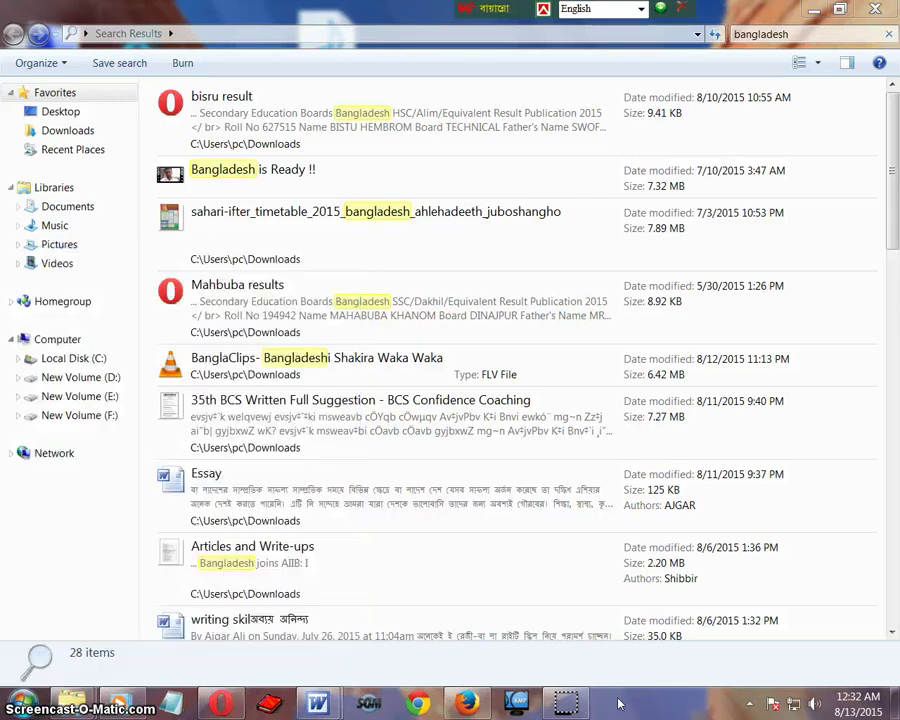